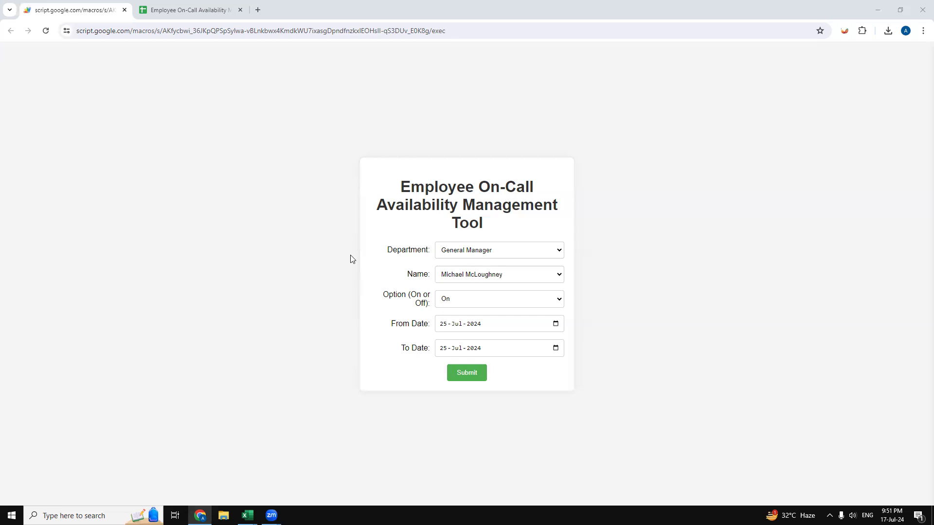
Glance at the availability spreadsheet and examine the department choices offered in the on-call form.
click(195, 8)
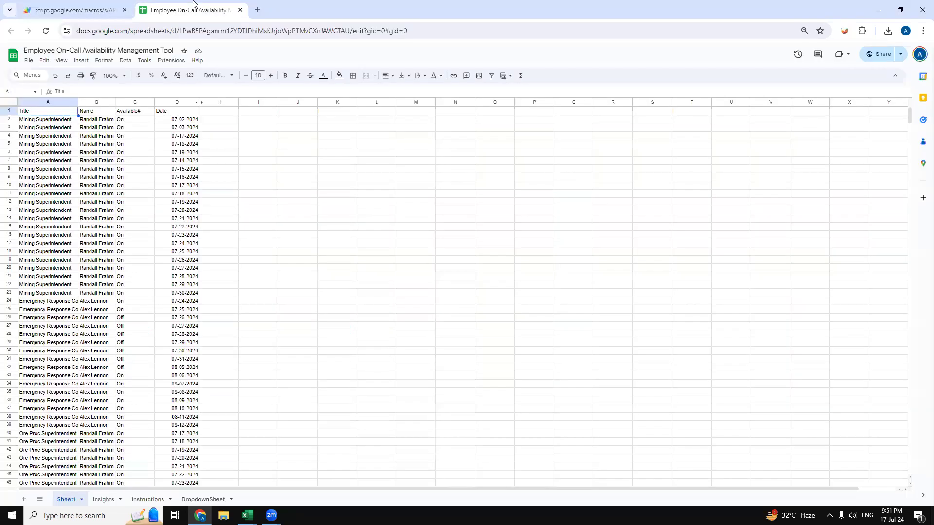
click(66, 12)
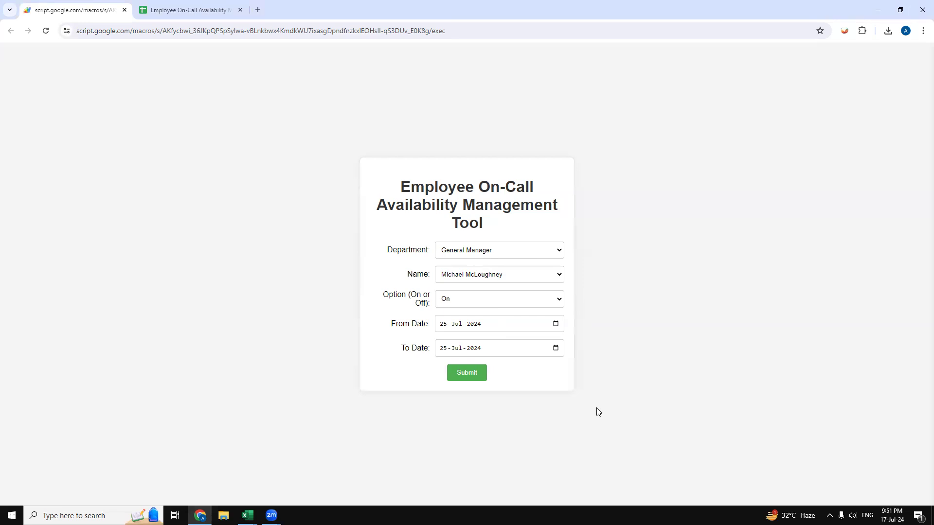
click(519, 256)
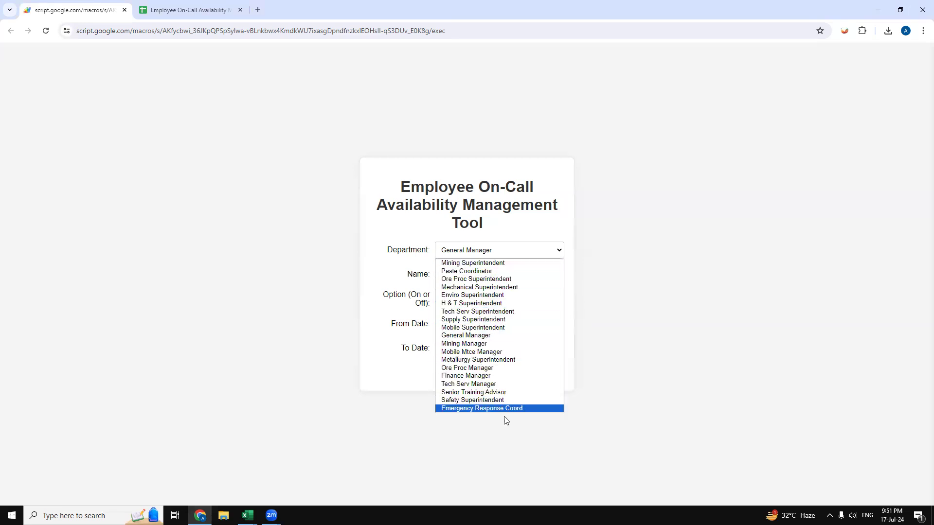
click(657, 372)
click(480, 250)
click(751, 343)
Examine the title and name lists on DropdownSheet and return to the on-call form.
click(234, 16)
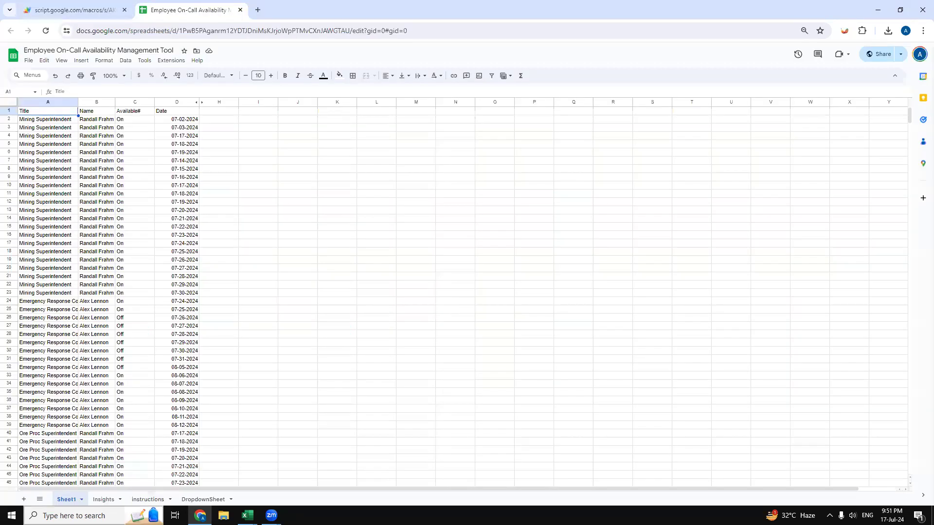
click(204, 500)
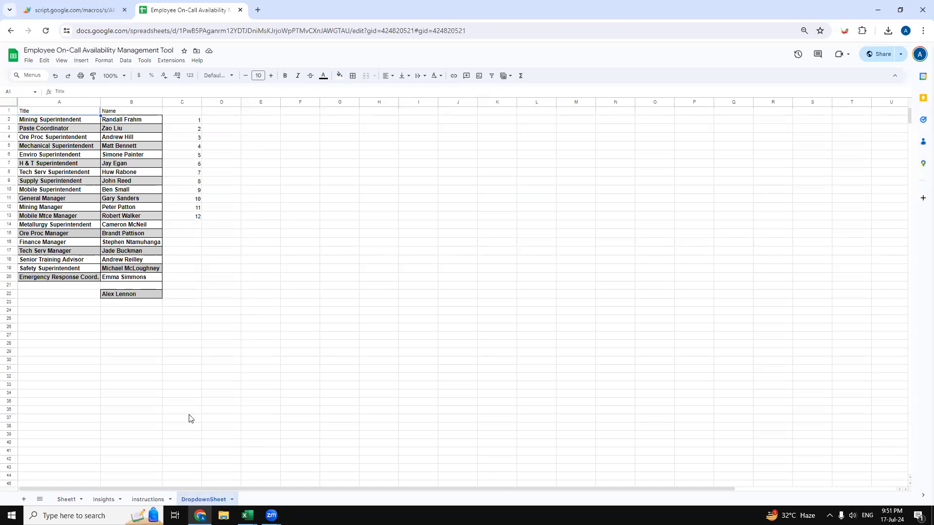
click(49, 11)
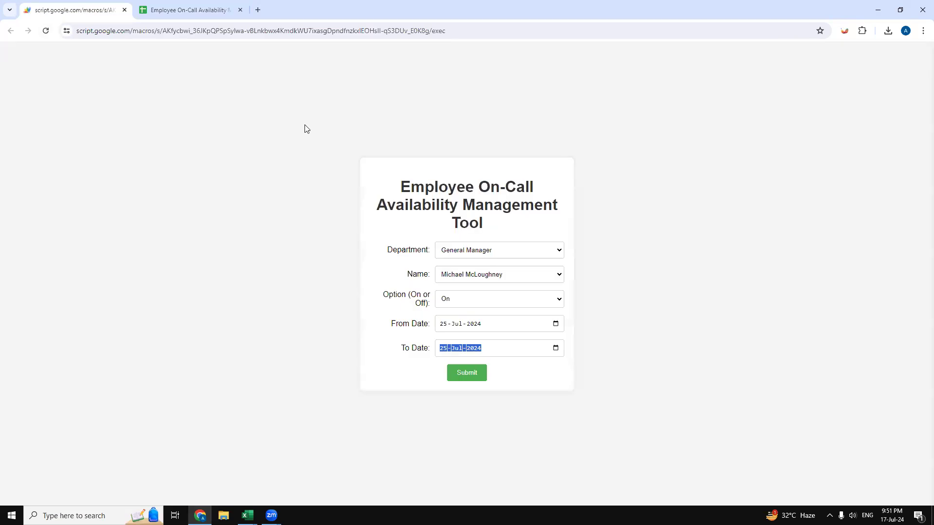
Examine the On and Off choices offered for the availability option in the form.
click(503, 298)
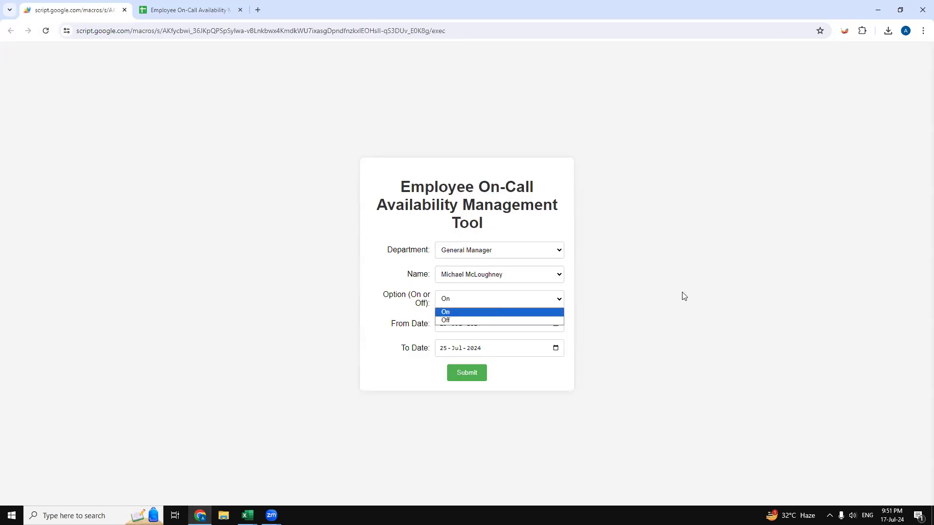
click(481, 300)
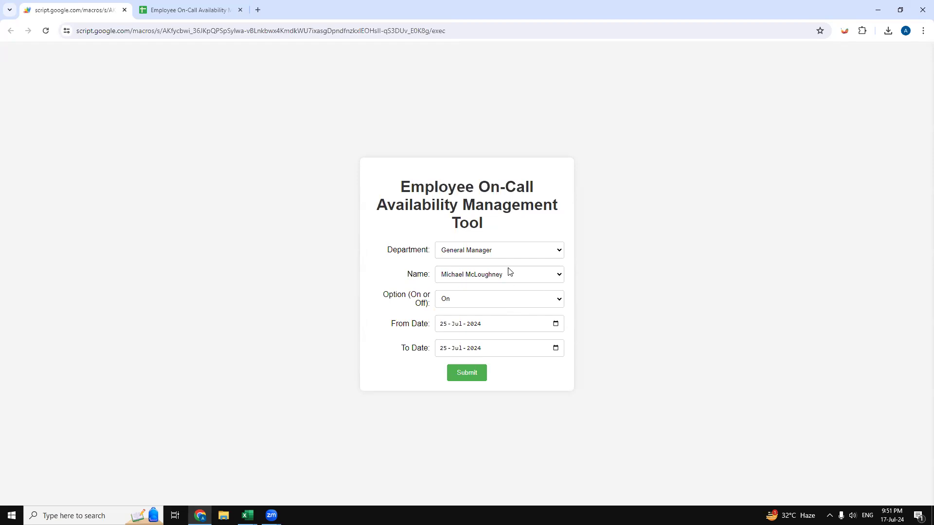
click(482, 304)
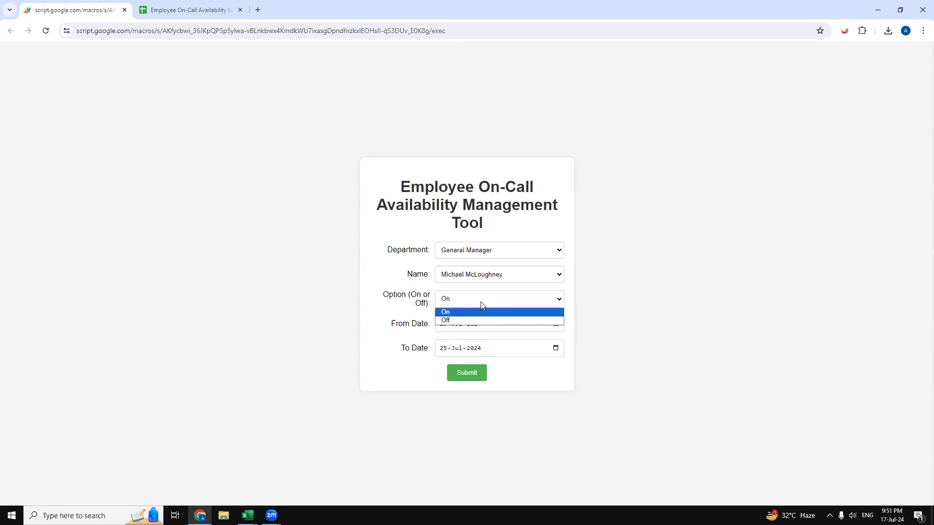
click(641, 299)
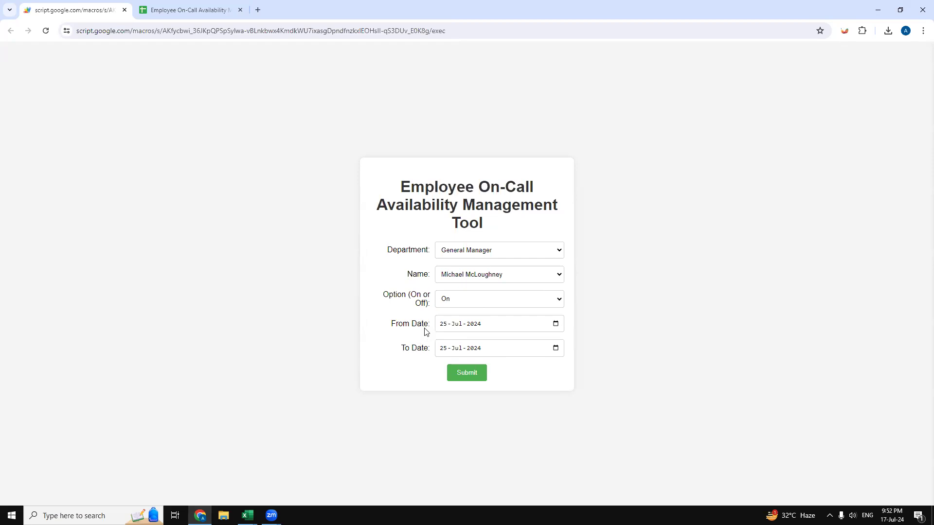
Set the form's To Date to 31-Jul-2024.
click(556, 349)
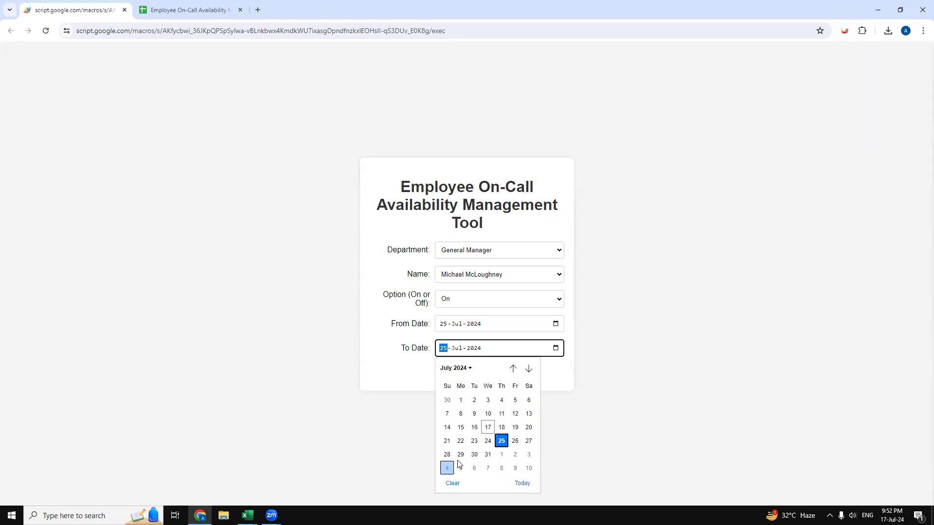
click(488, 455)
click(697, 360)
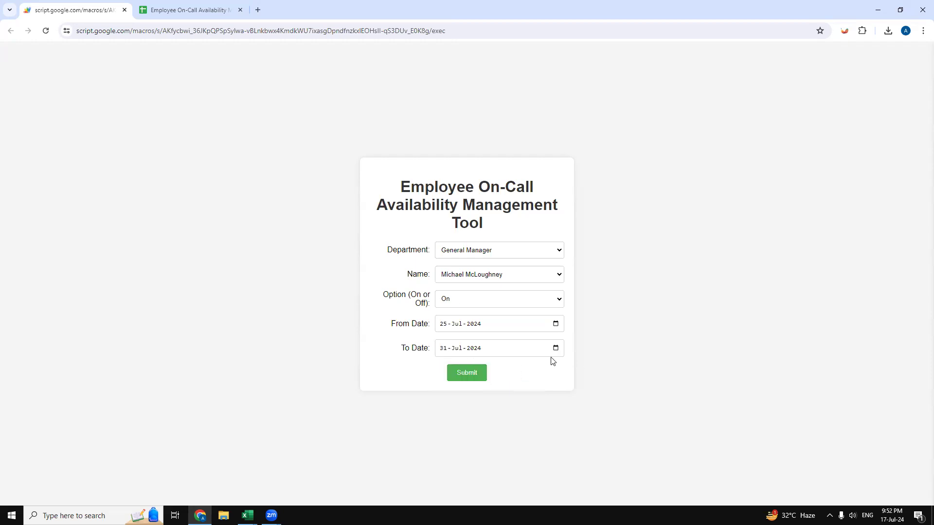
Set the department to Finance Manager, choose the last employee in the name list, and submit the form.
click(492, 251)
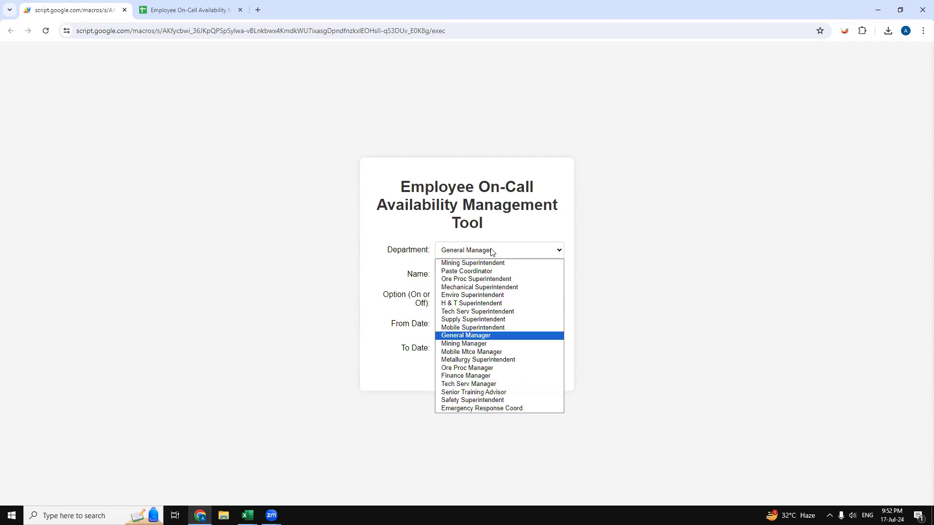
click(492, 376)
click(498, 277)
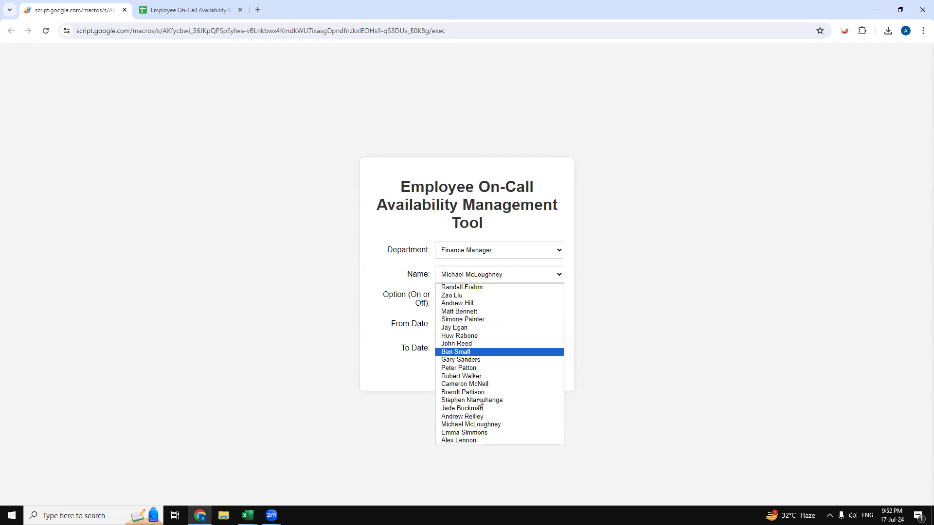
click(467, 440)
click(690, 395)
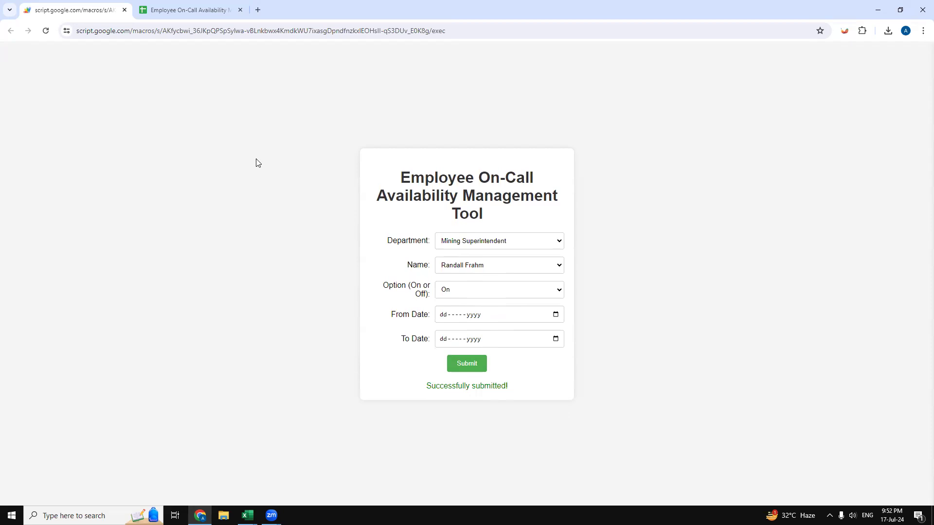
Examine the title entries of the newly submitted Finance Manager rows at the end of Sheet1.
click(197, 10)
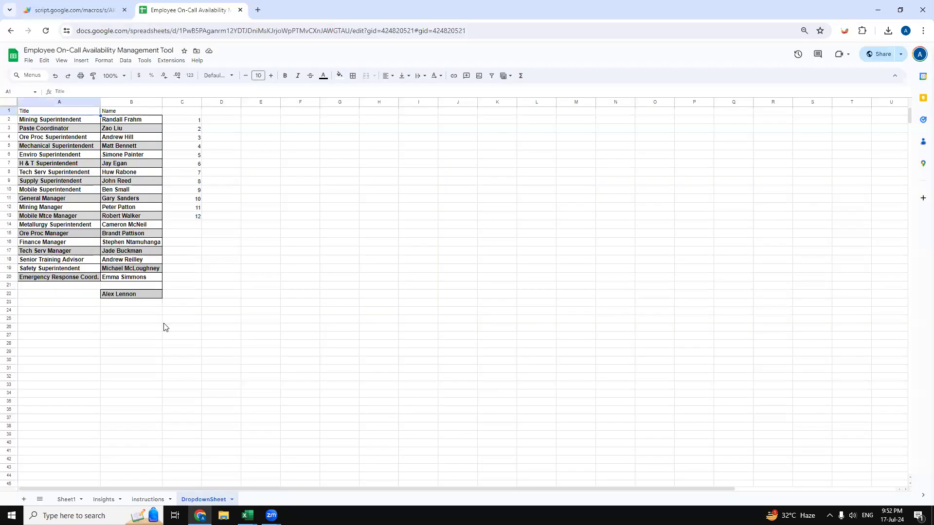
click(70, 497)
scroll(34, 301, down, 6)
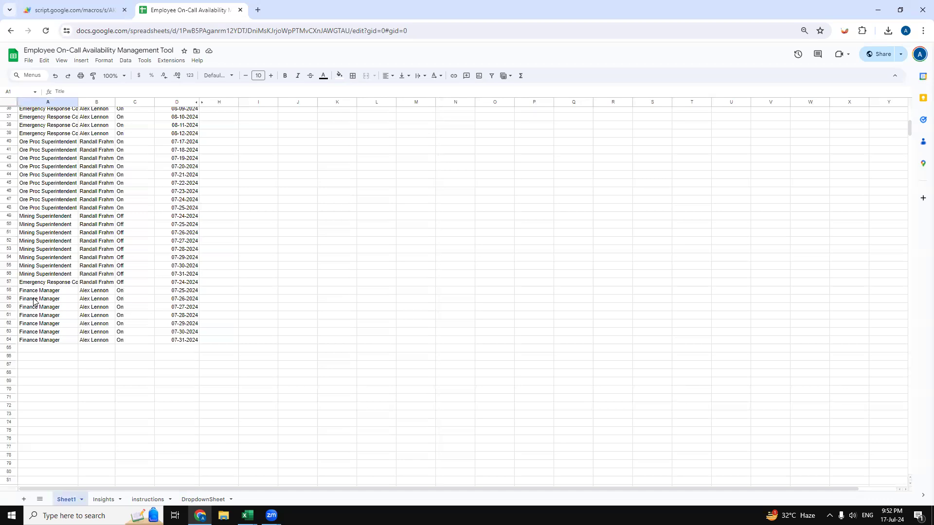
drag(35, 292, 39, 342)
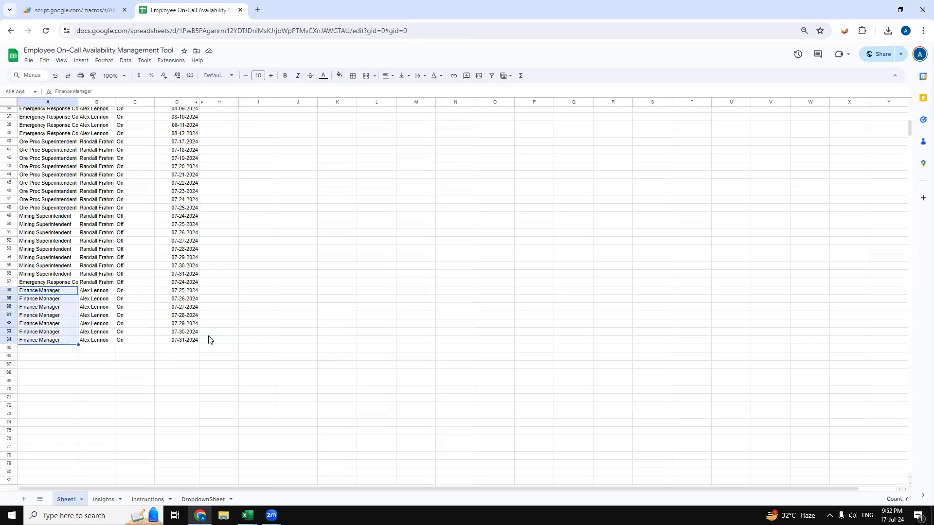
click(234, 332)
drag(69, 292, 67, 333)
Check the date and availability values of the new Finance Manager rows in Sheet1.
click(169, 291)
drag(170, 296, 175, 344)
click(251, 308)
click(179, 298)
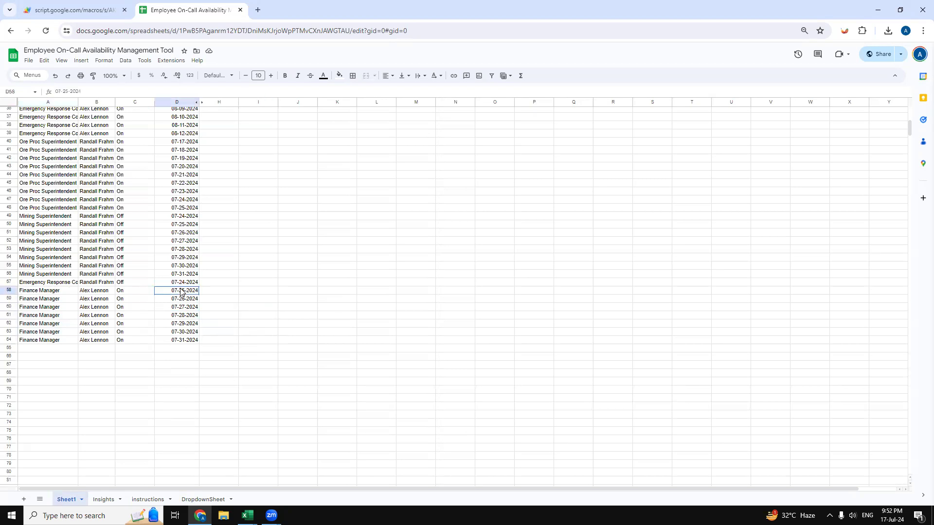
click(189, 308)
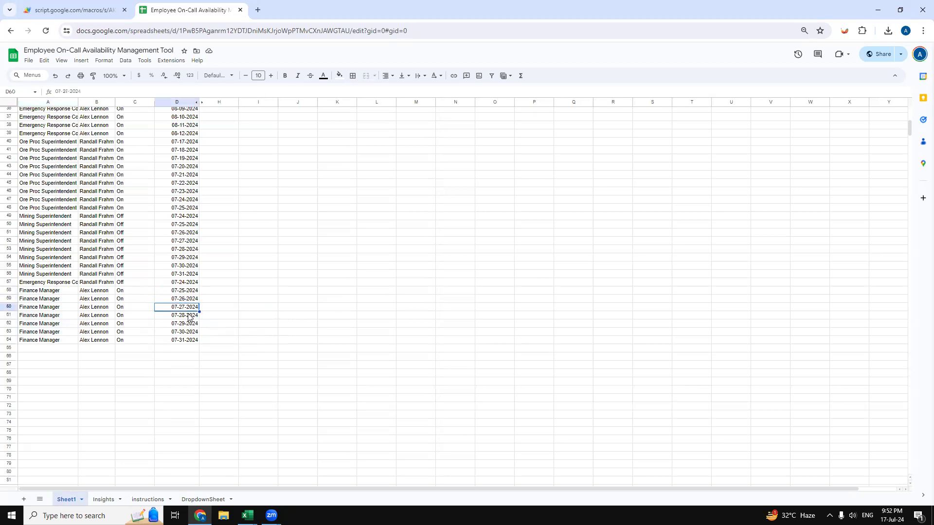
click(188, 315)
click(187, 324)
click(186, 333)
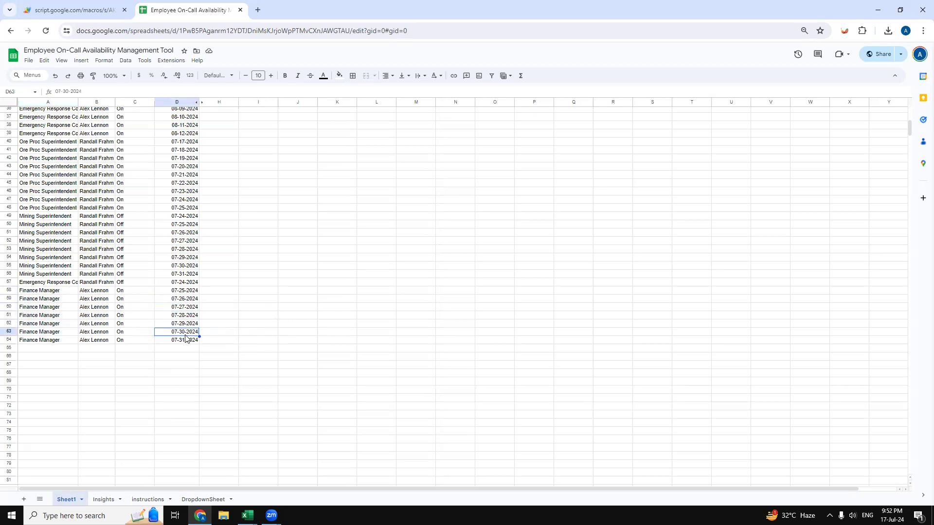
click(133, 293)
click(130, 332)
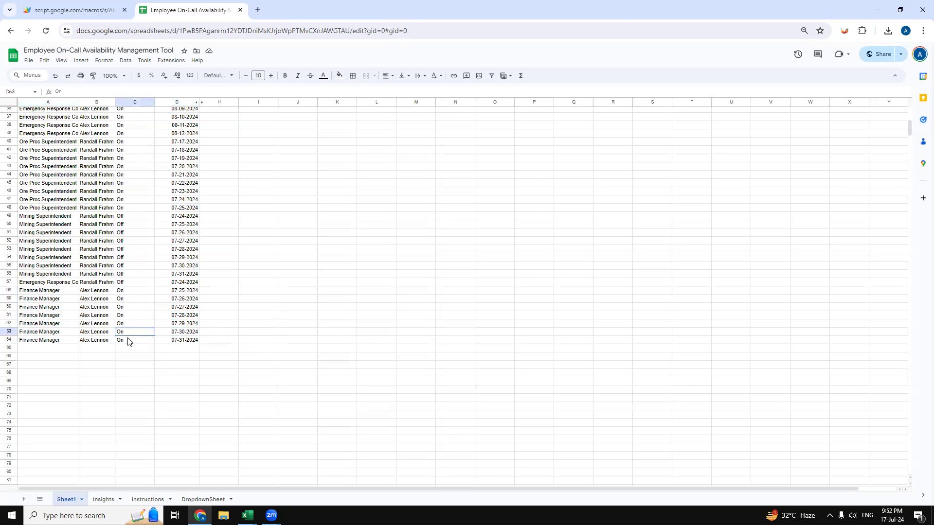
Compare the monthly count summary and charts on the Insights sheet with the records in Sheet1.
click(104, 500)
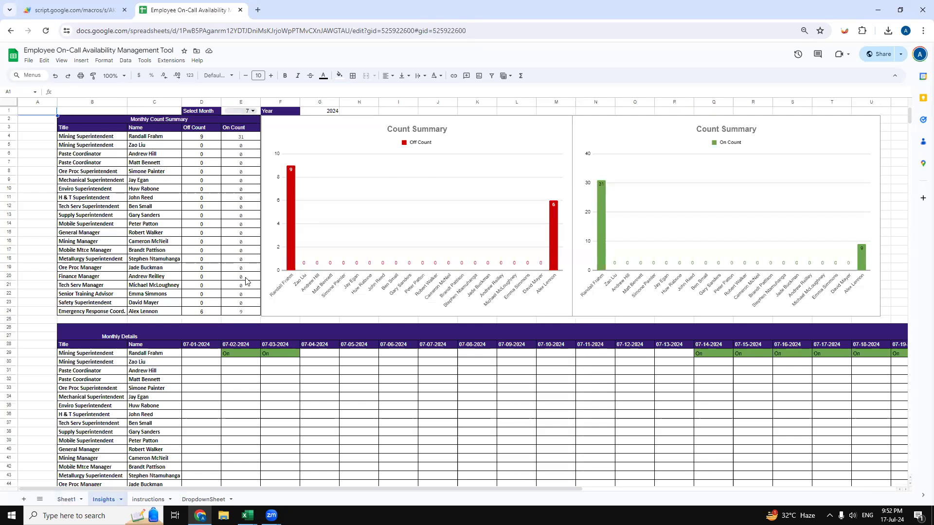
click(67, 499)
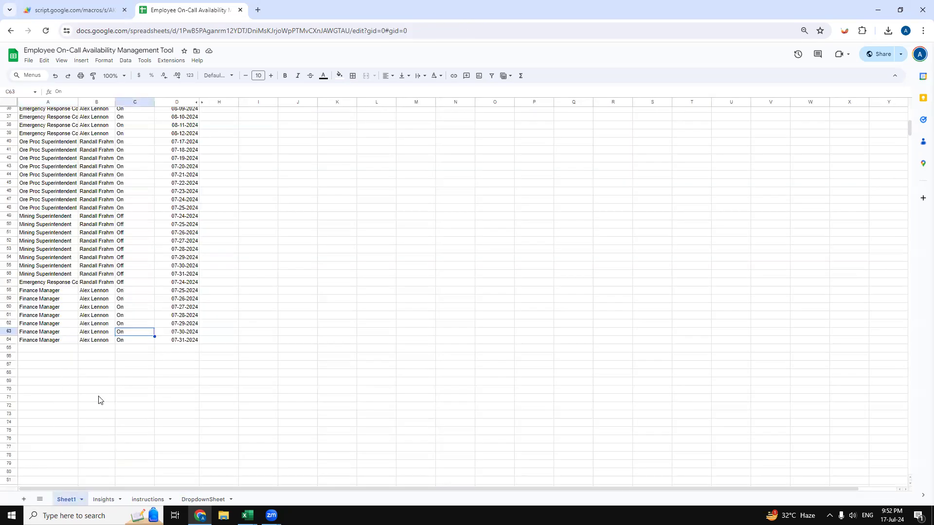
click(103, 499)
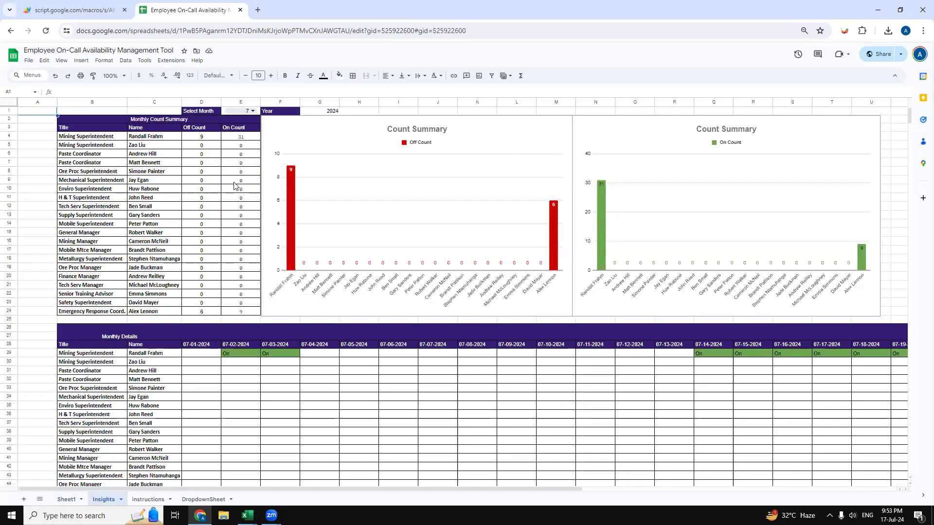
click(67, 499)
click(104, 500)
Examine the month choices for the Insights summary, choosing month 7.
click(253, 111)
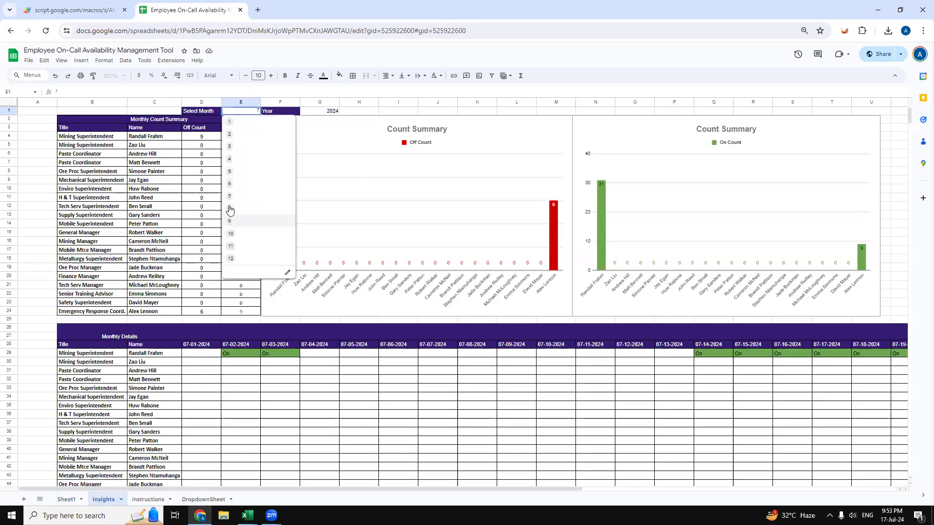
click(233, 201)
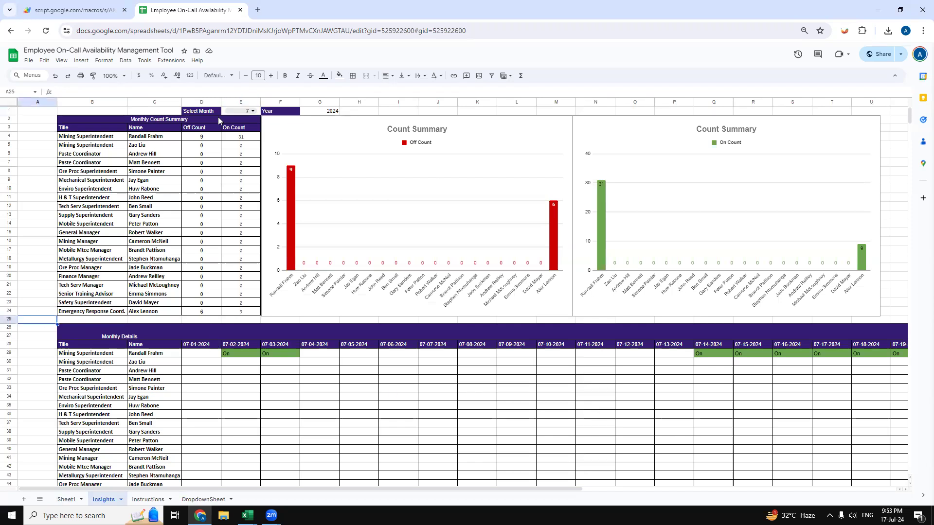
click(251, 111)
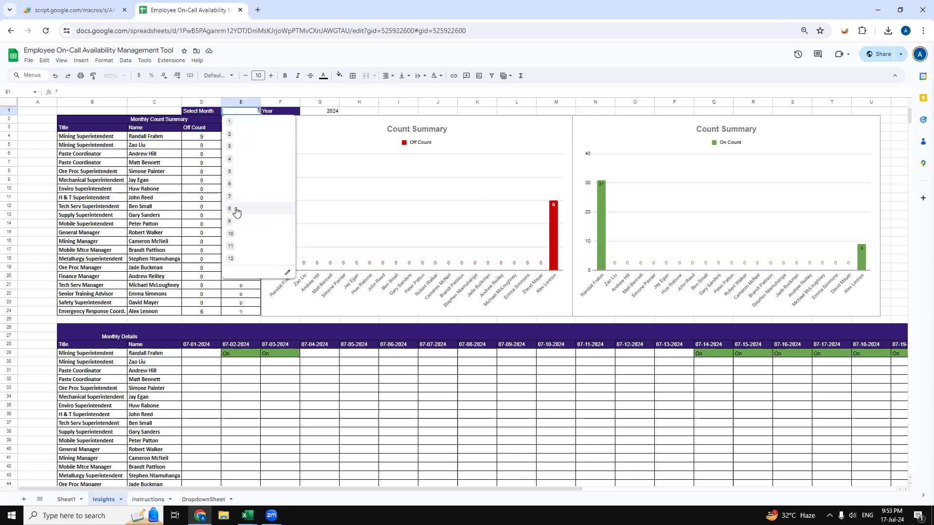
click(25, 270)
Examine the Emergency Response Coord. row's daily On and Off entries across July in the Monthly Details table.
scroll(400, 446, down, 2)
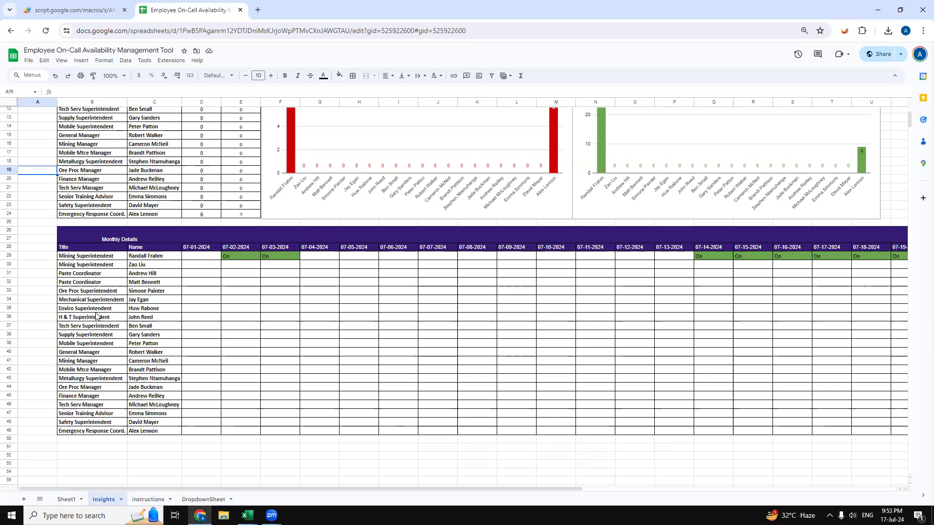
click(147, 432)
drag(111, 488, 428, 488)
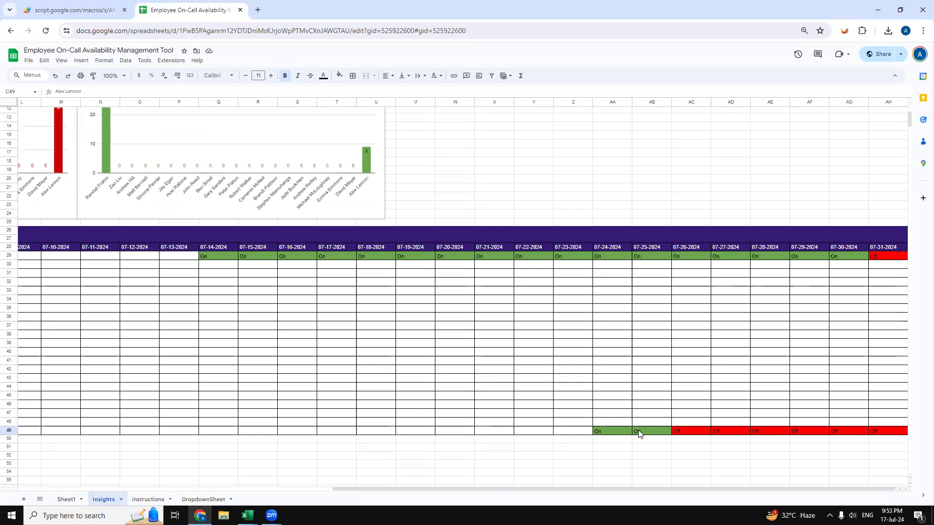
click(693, 432)
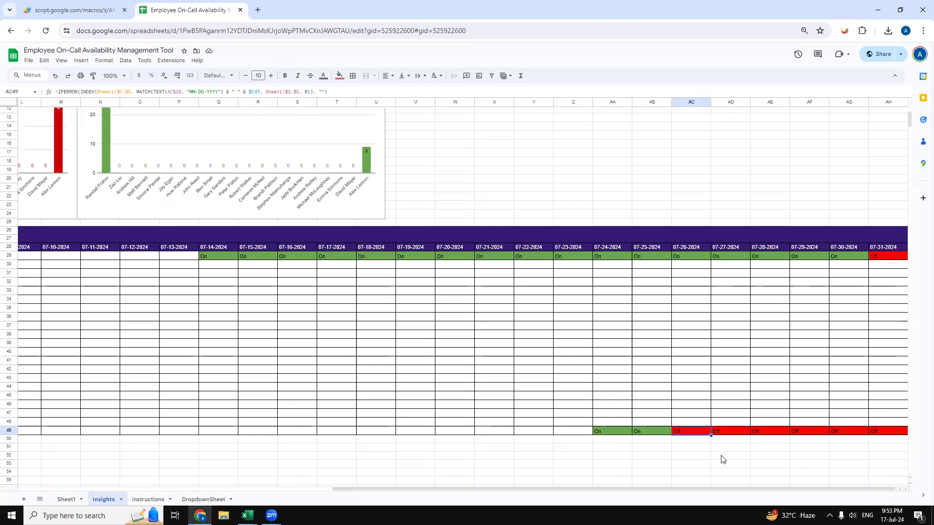
drag(542, 489, 178, 491)
scroll(286, 334, up, 2)
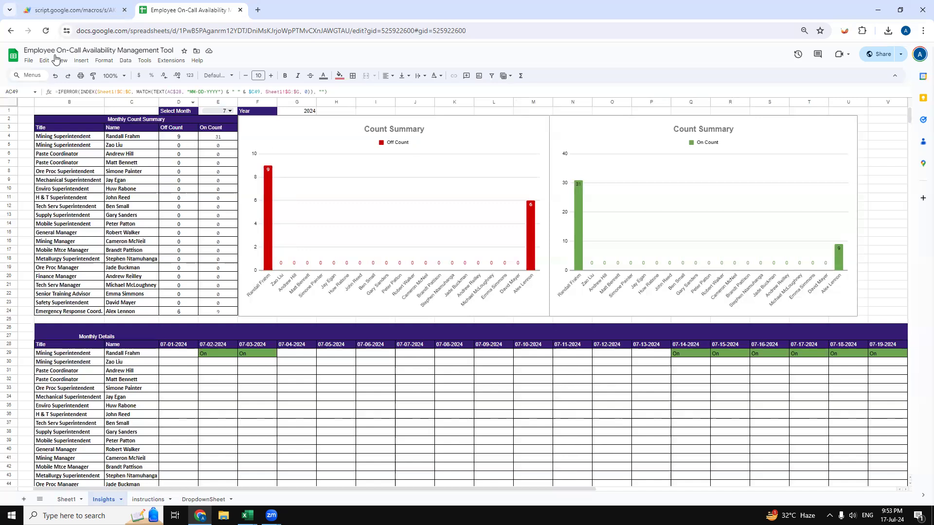
Review the first records in Sheet1 and return to the on-call form.
click(66, 500)
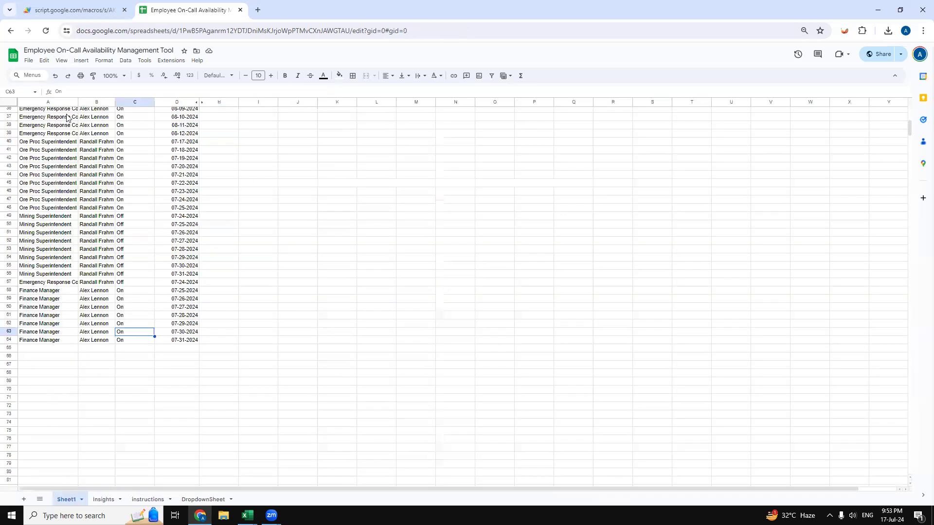
scroll(68, 118, up, 10)
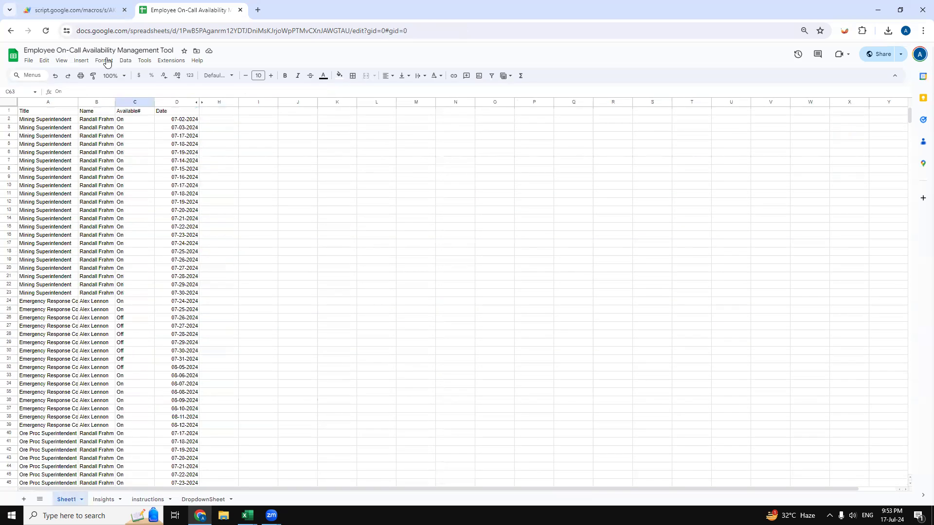
click(72, 9)
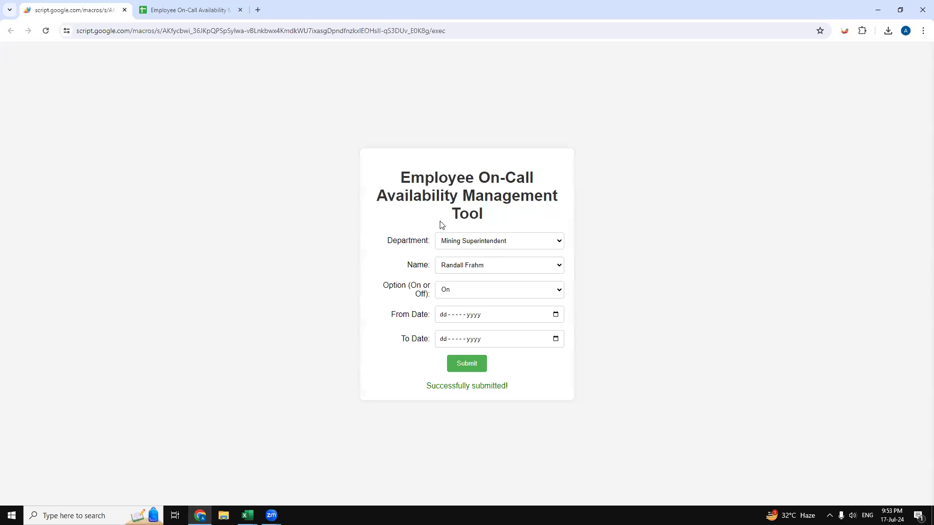